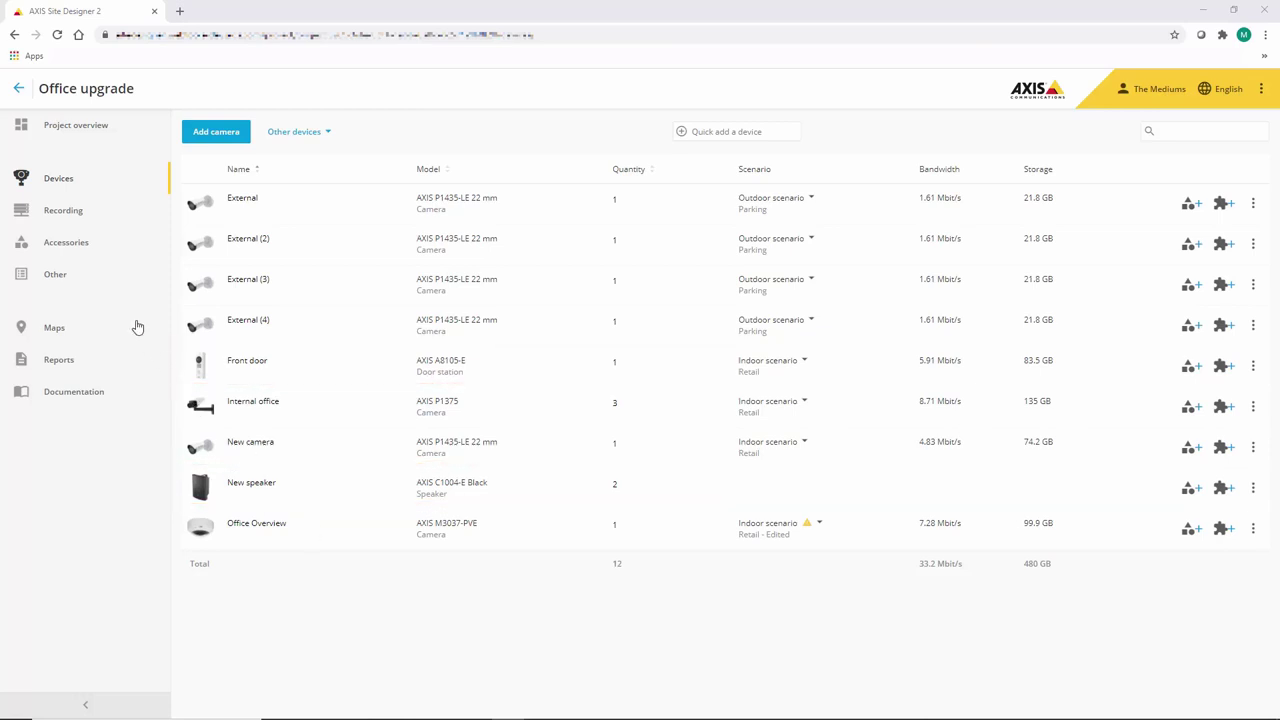
- On the Maps floor plan, place the Front door station at lower right and speakers in two rooms
{"action": "left_click", "coordinate": [55, 337]}
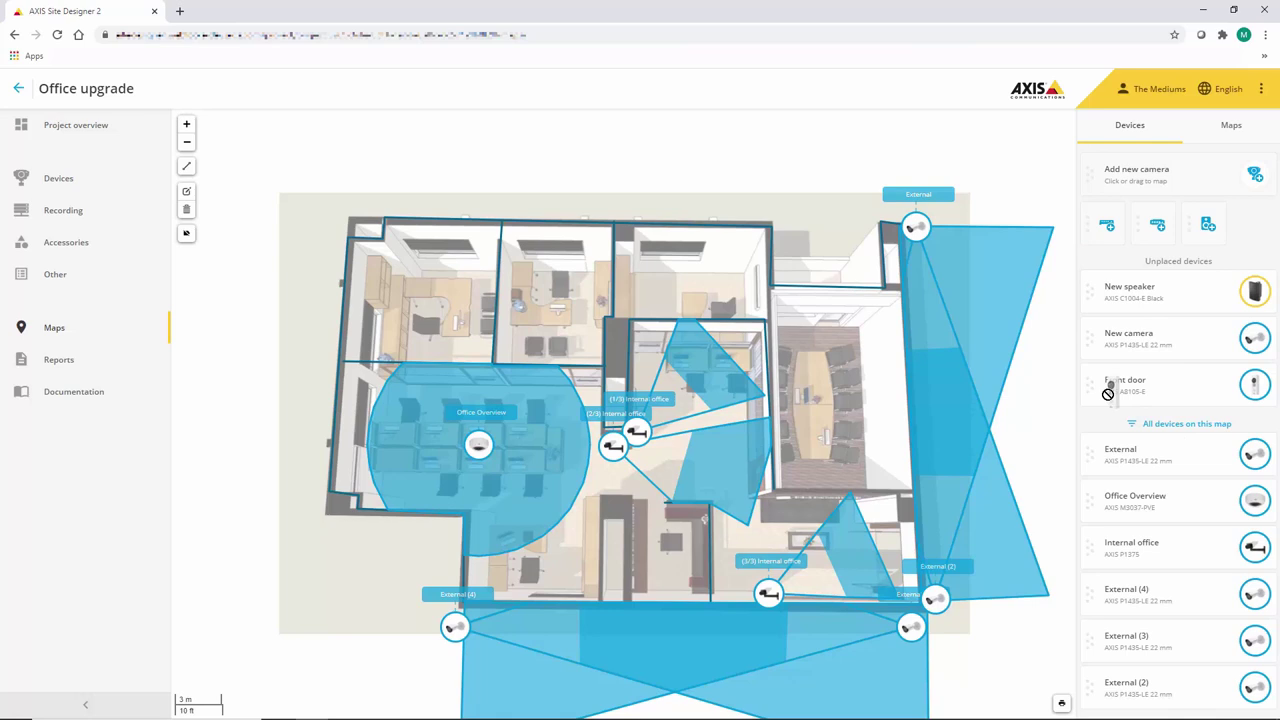
{"action": "mouse_move", "coordinate": [1110, 392]}
{"action": "left_mouse_down"}
{"action": "mouse_move", "coordinate": [970, 470]}
{"action": "mouse_move", "coordinate": [927, 527]}
{"action": "left_mouse_up"}
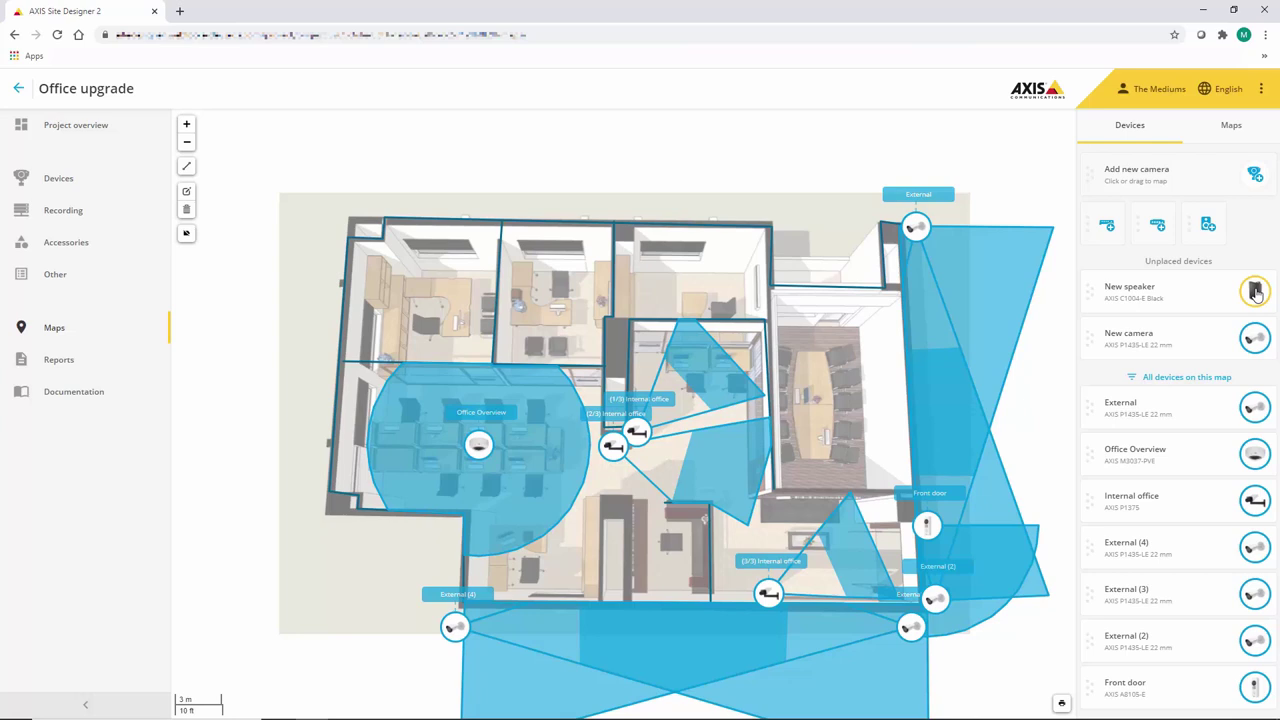
{"action": "mouse_move", "coordinate": [1256, 291]}
{"action": "left_mouse_down"}
{"action": "mouse_move", "coordinate": [865, 328]}
{"action": "mouse_move", "coordinate": [876, 318]}
{"action": "left_mouse_up"}
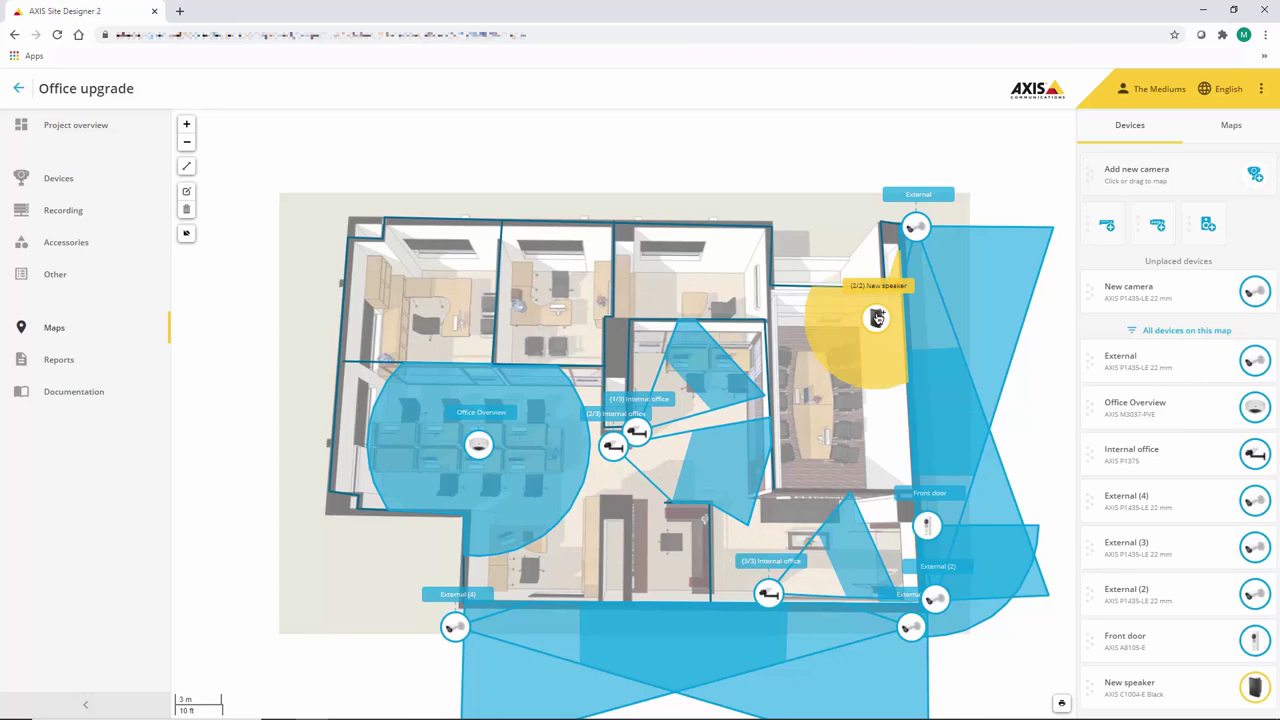
{"action": "left_click", "coordinate": [876, 318]}
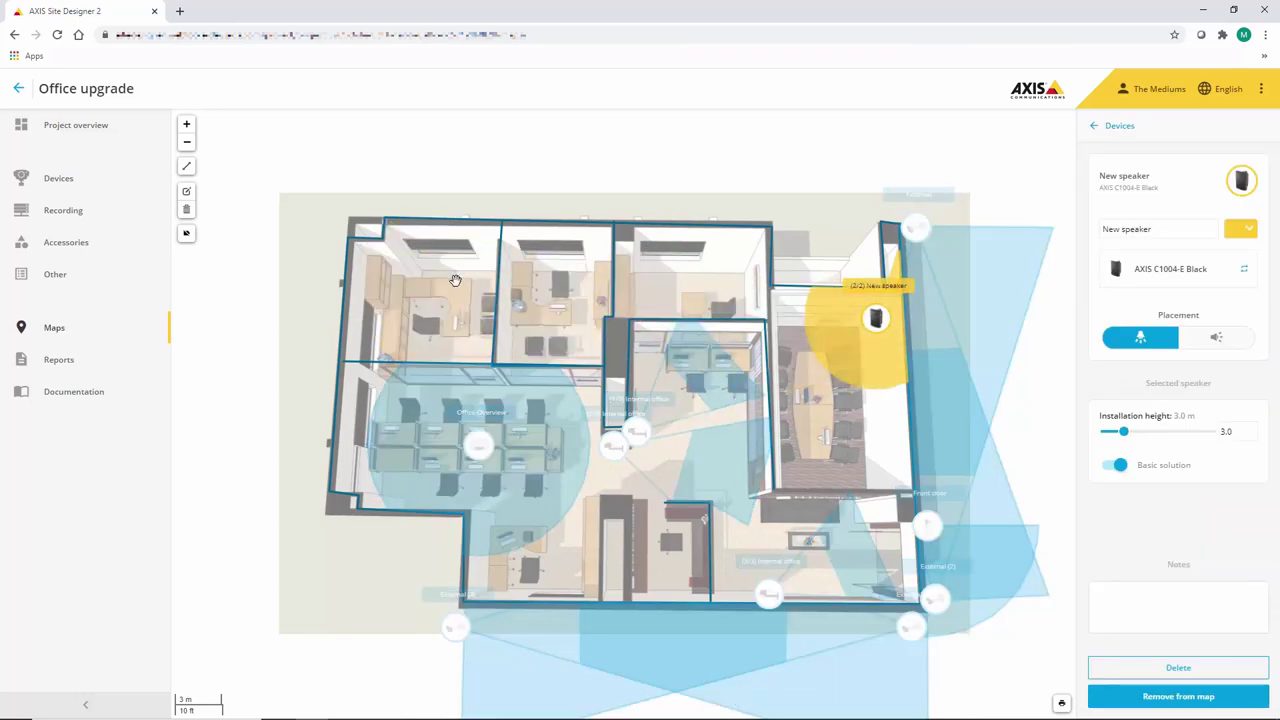
{"action": "left_click_drag", "start_coordinate": [454, 280], "coordinate": [422, 285]}
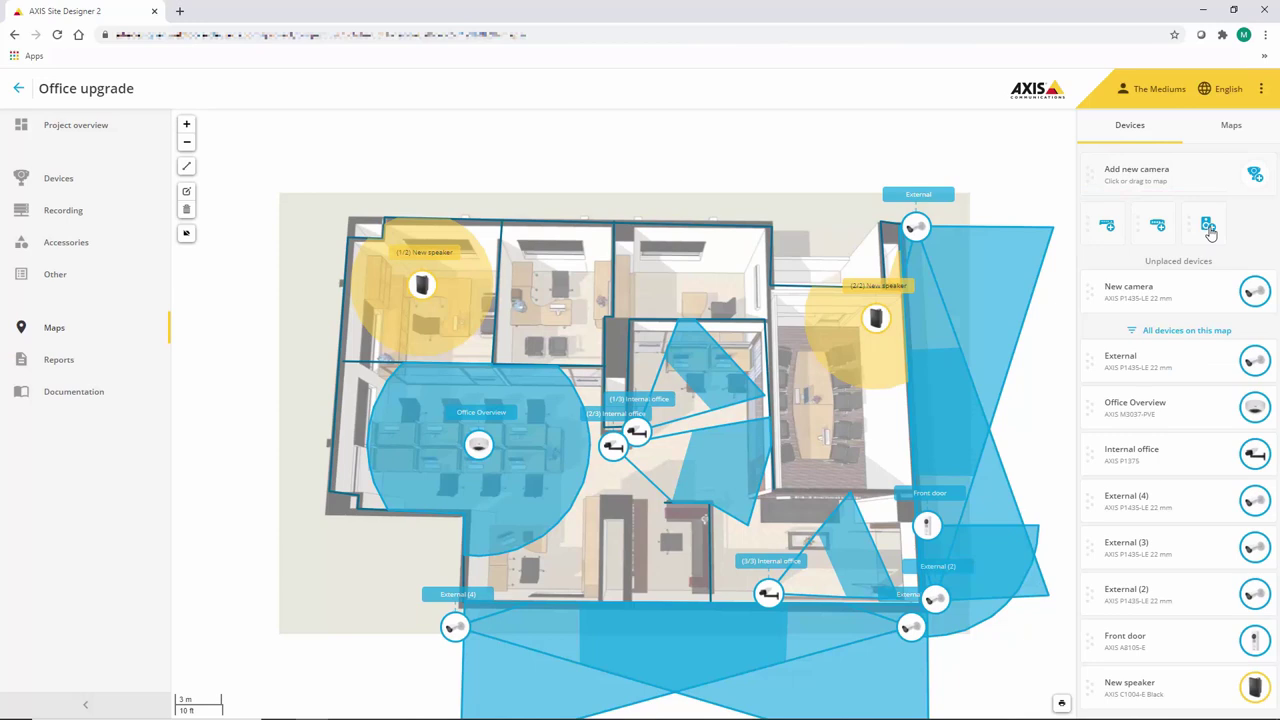
- Cancel the main unit and video encoder pickers, then start adding a new speaker
{"action": "left_click", "coordinate": [1209, 228]}
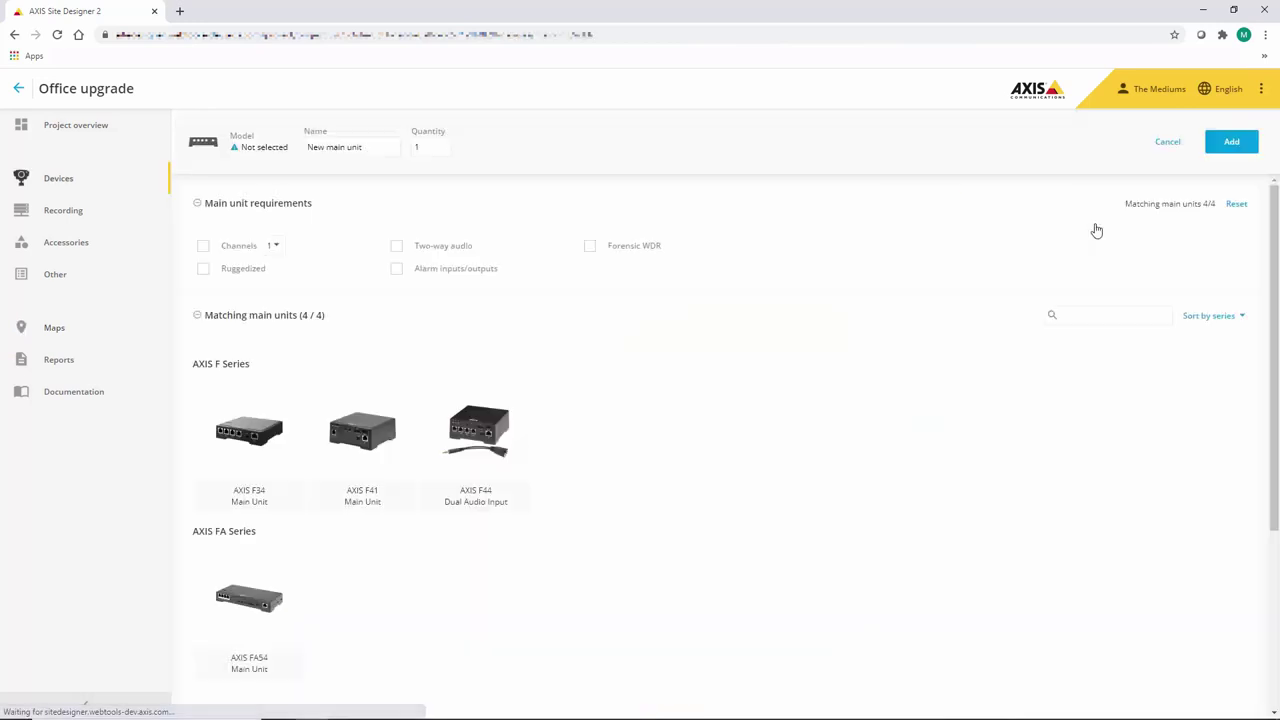
{"action": "left_click", "coordinate": [1177, 147]}
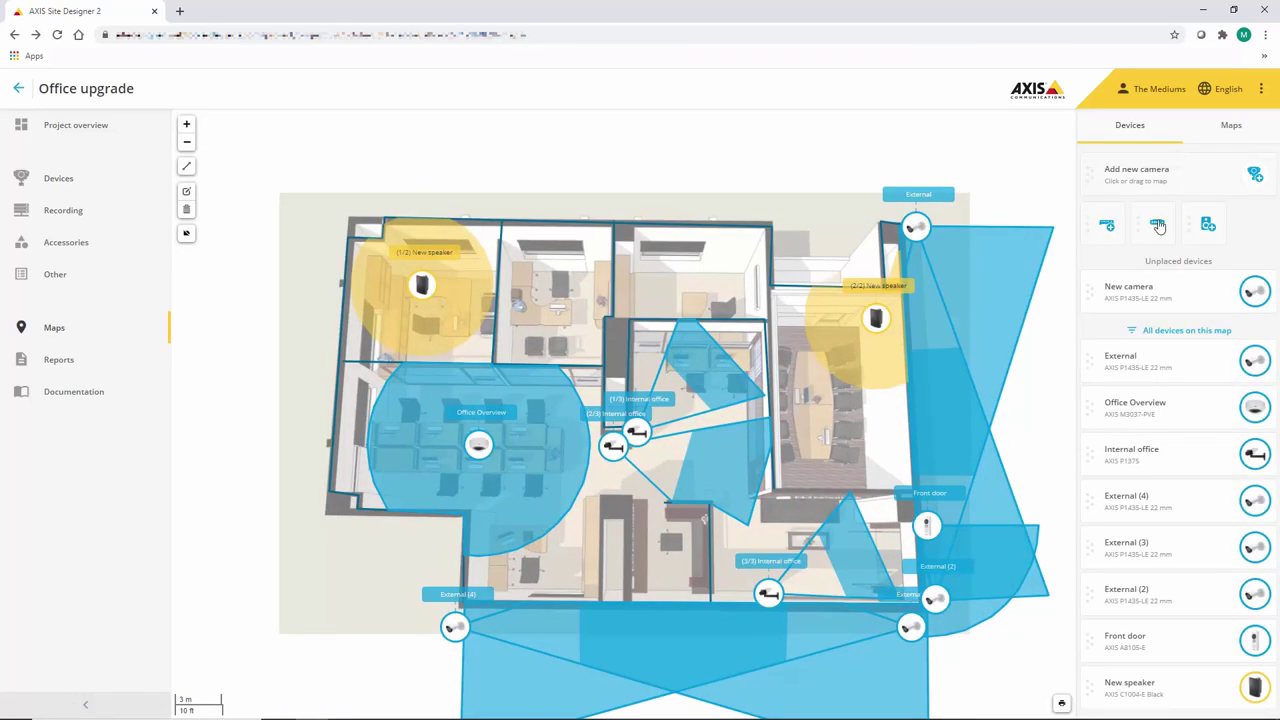
{"action": "left_click", "coordinate": [1160, 227]}
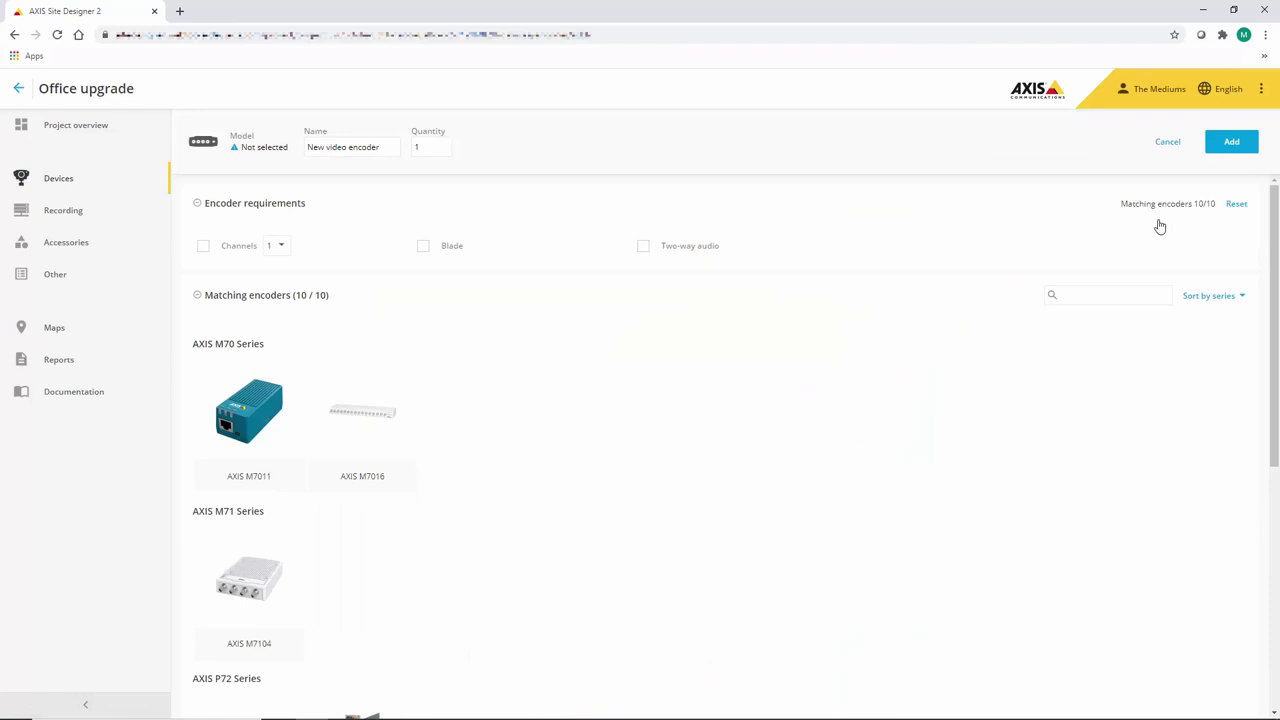
{"action": "left_click", "coordinate": [1167, 142]}
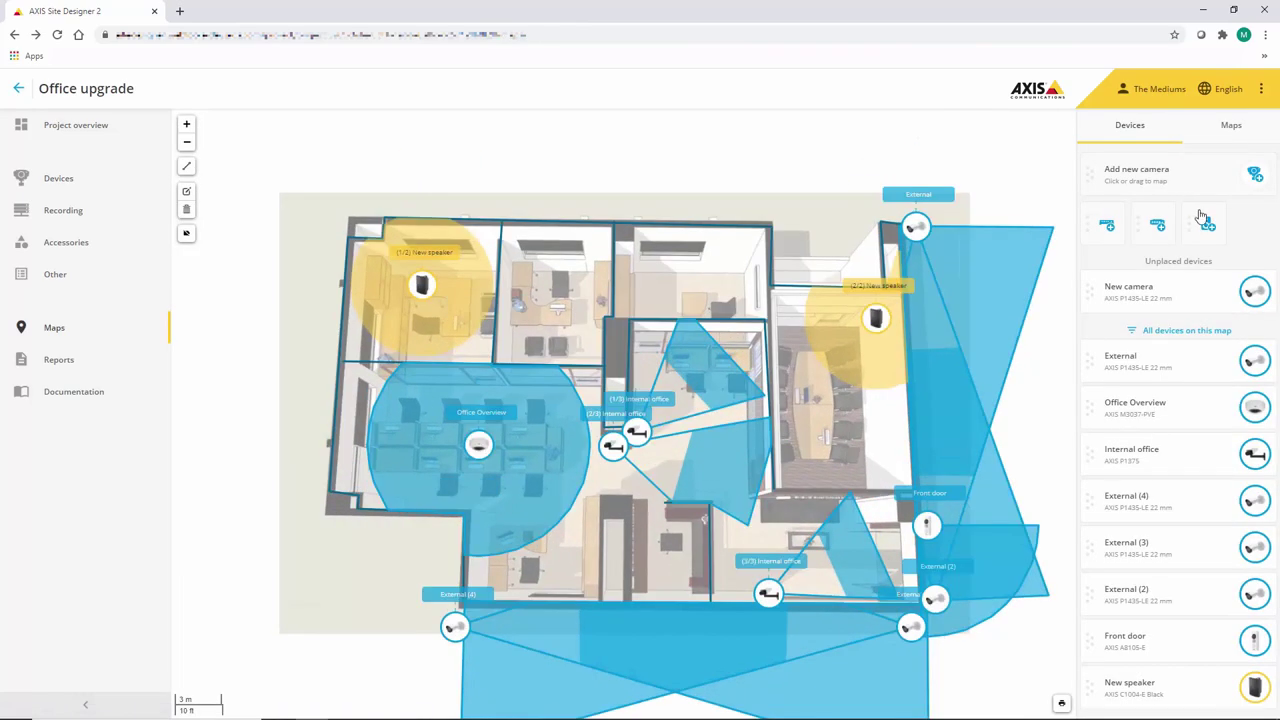
{"action": "left_click", "coordinate": [1207, 226]}
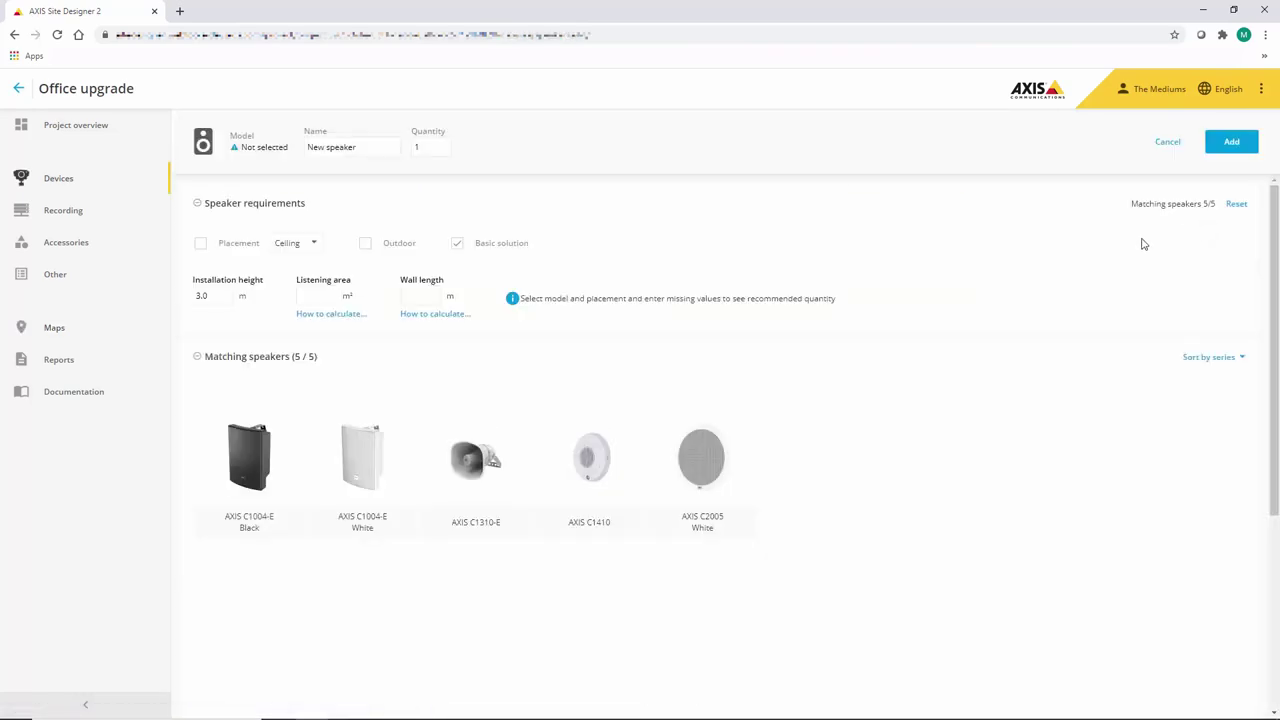
{"action": "mouse_move", "coordinate": [476, 470]}
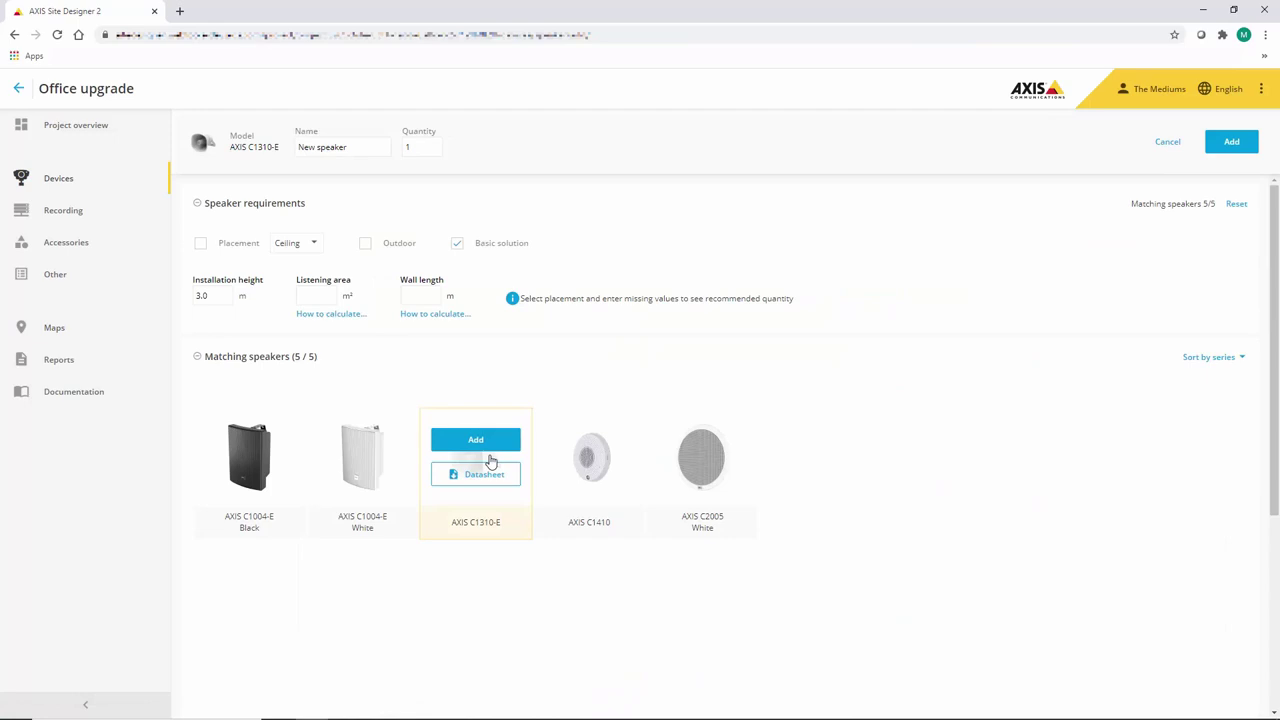
- Add the AXIS C1310-E speaker and place it above the building's top wall
{"action": "left_click", "coordinate": [495, 440]}
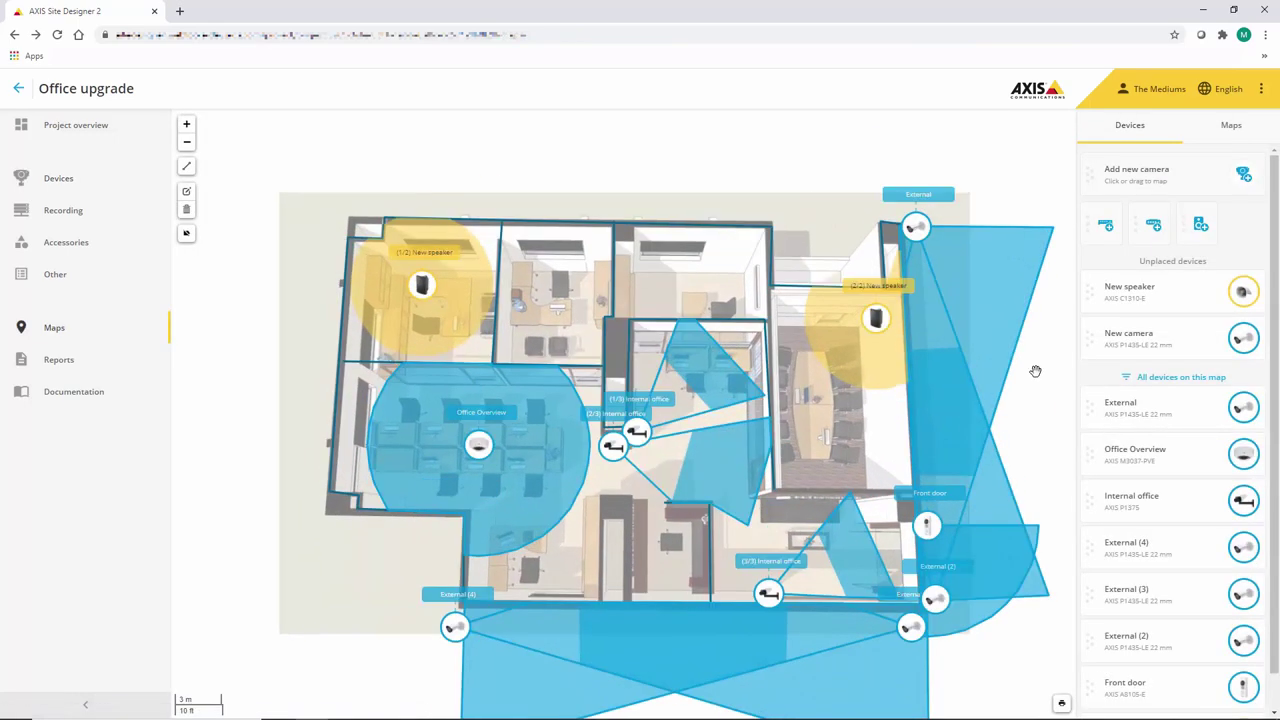
{"action": "left_click_drag", "start_coordinate": [1243, 291], "coordinate": [758, 197]}
{"action": "left_click", "coordinate": [752, 167]}
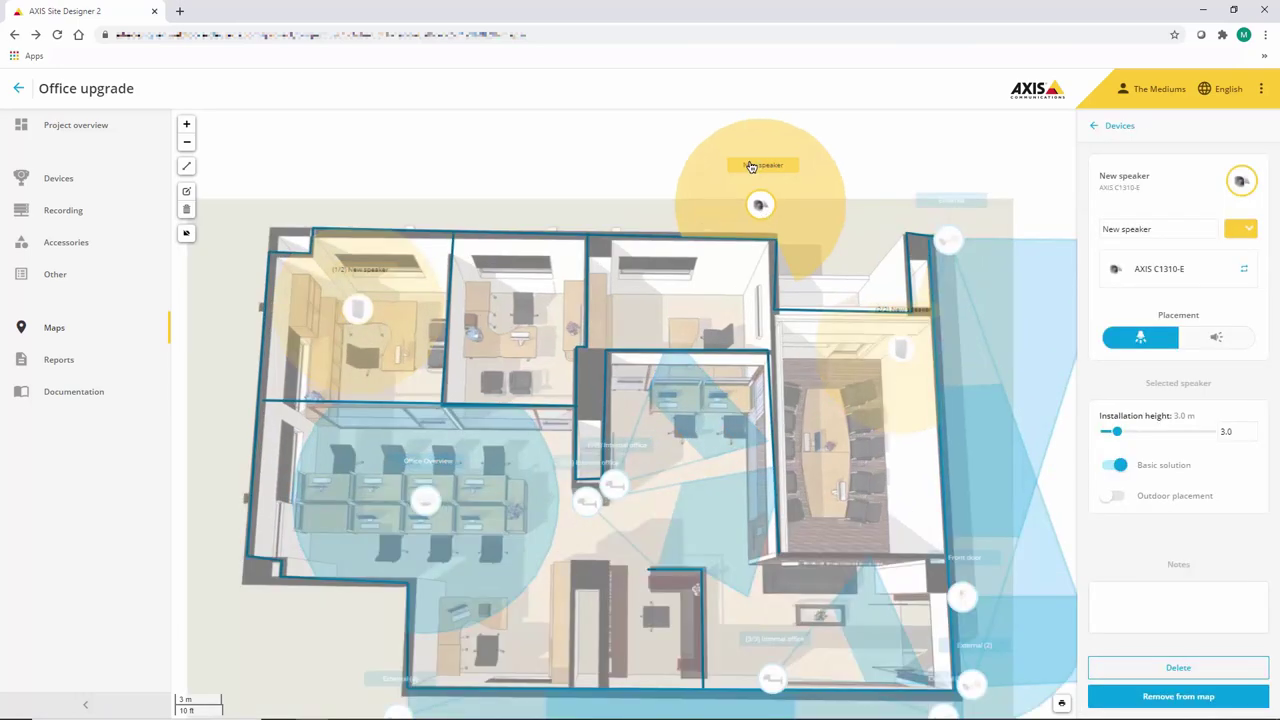
- Add a note to the horn speaker, mark it outdoor and wall-mounted, and aim it upward
{"action": "scroll", "coordinate": [808, 257], "scroll_direction": "up", "scroll_amount": 3}
{"action": "type", "text": "Mount on the corn"}
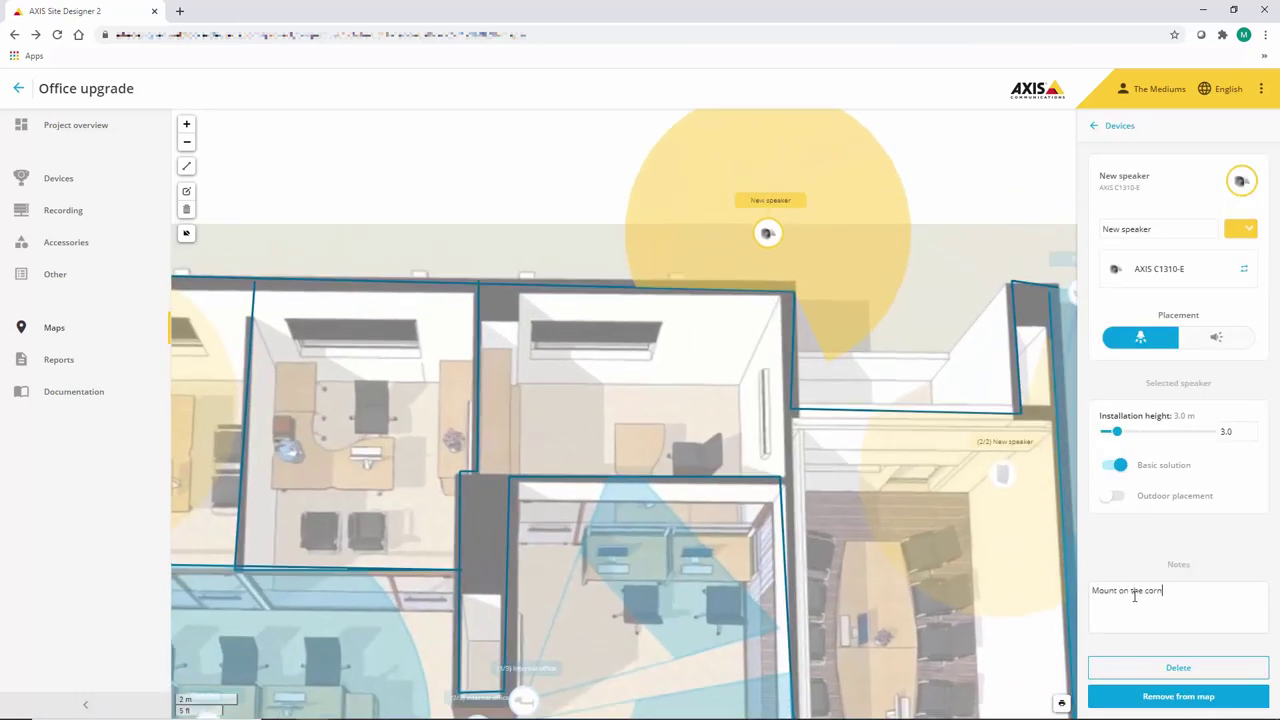
{"action": "type", "text": "er of the building"}
{"action": "left_click", "coordinate": [1115, 496]}
{"action": "left_click", "coordinate": [1222, 346]}
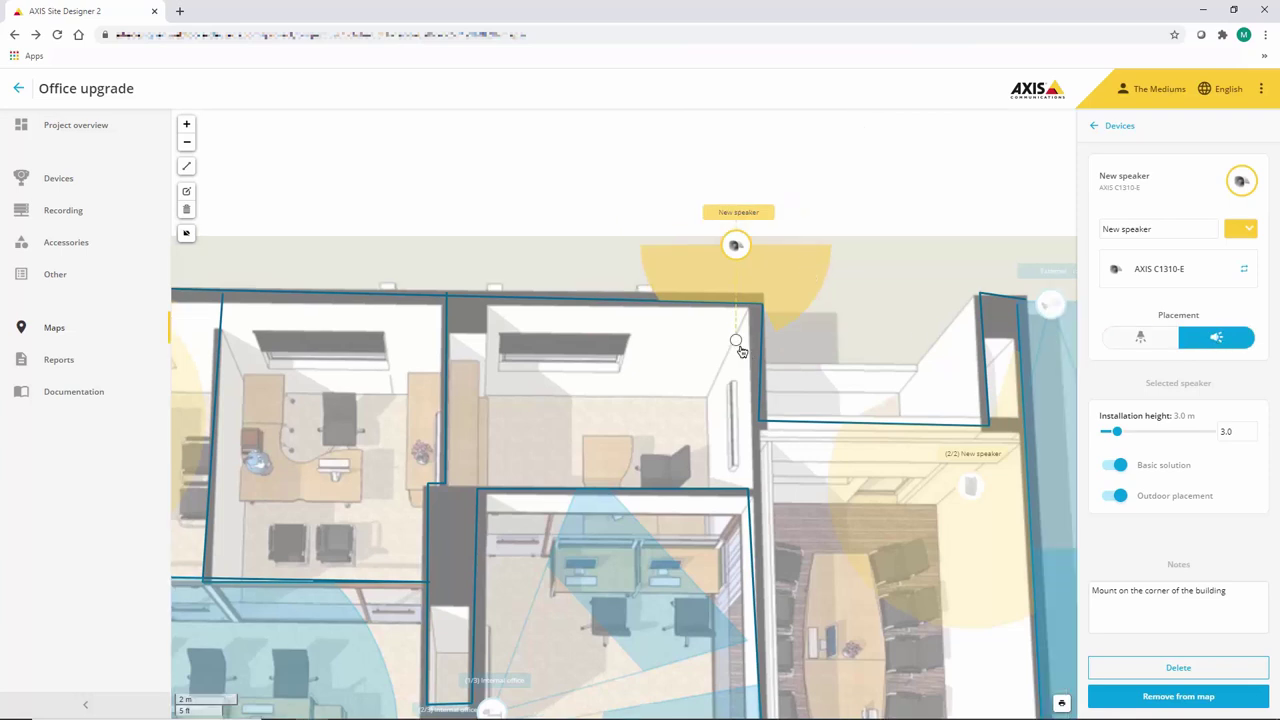
{"action": "mouse_move", "coordinate": [737, 344]}
{"action": "left_mouse_down"}
{"action": "mouse_move", "coordinate": [724, 163]}
{"action": "mouse_move", "coordinate": [745, 145]}
{"action": "left_mouse_up"}
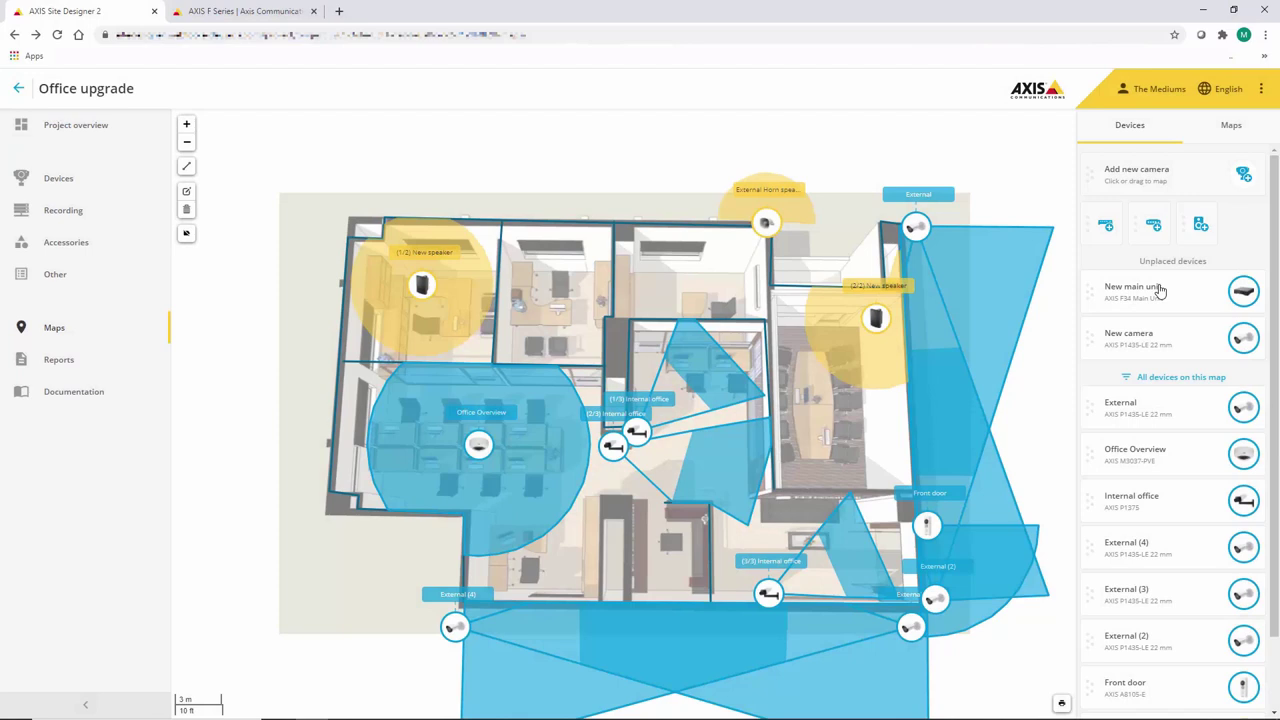
- Place the F34 main unit in the top-middle room with an AXIS F1004 Pinhole Sensor Unit
{"action": "left_click_drag", "start_coordinate": [1141, 292], "coordinate": [660, 290]}
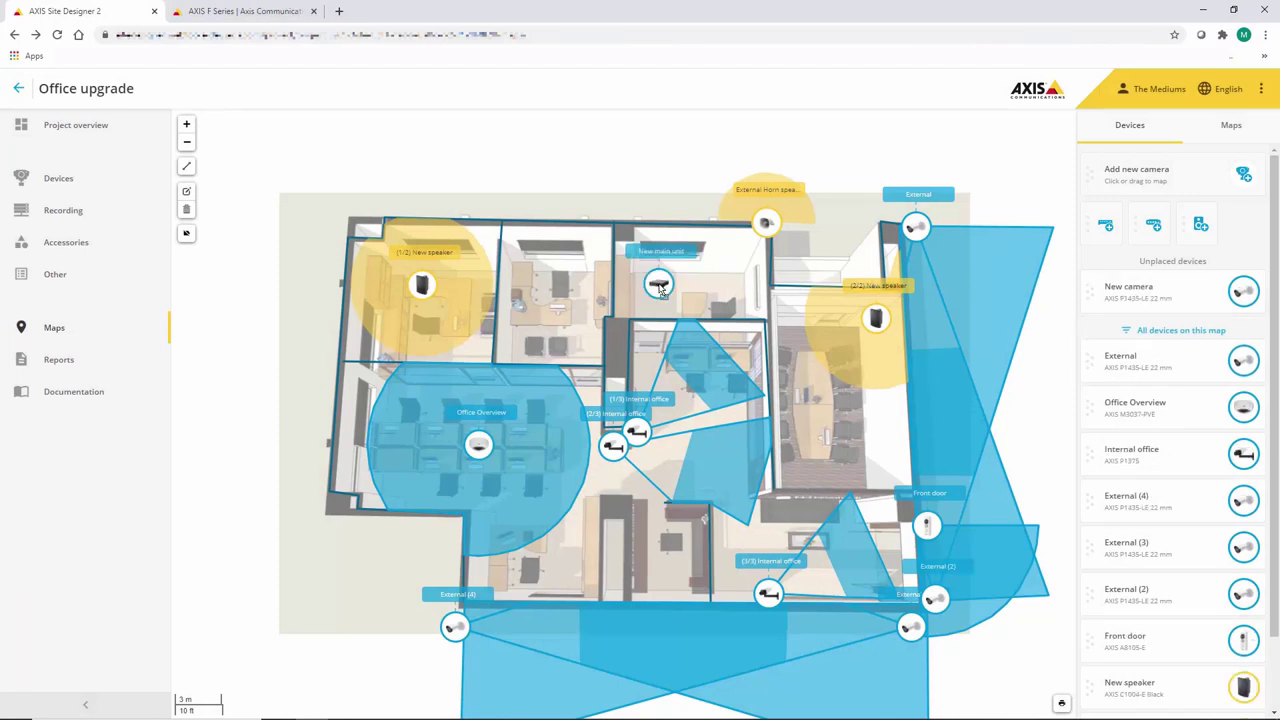
{"action": "left_click", "coordinate": [660, 290]}
{"action": "left_click", "coordinate": [1148, 372]}
{"action": "scroll", "coordinate": [249, 472], "scroll_direction": "down", "scroll_amount": 5}
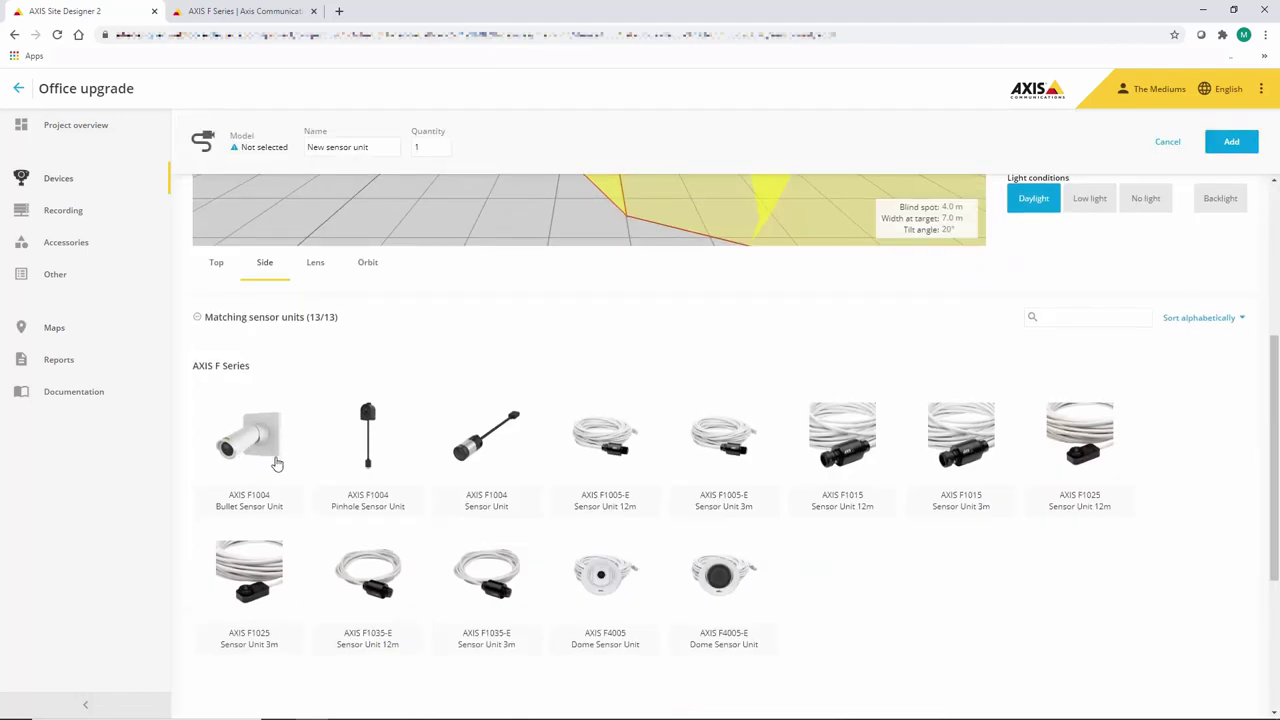
{"action": "mouse_move", "coordinate": [367, 450]}
{"action": "left_click", "coordinate": [367, 418]}
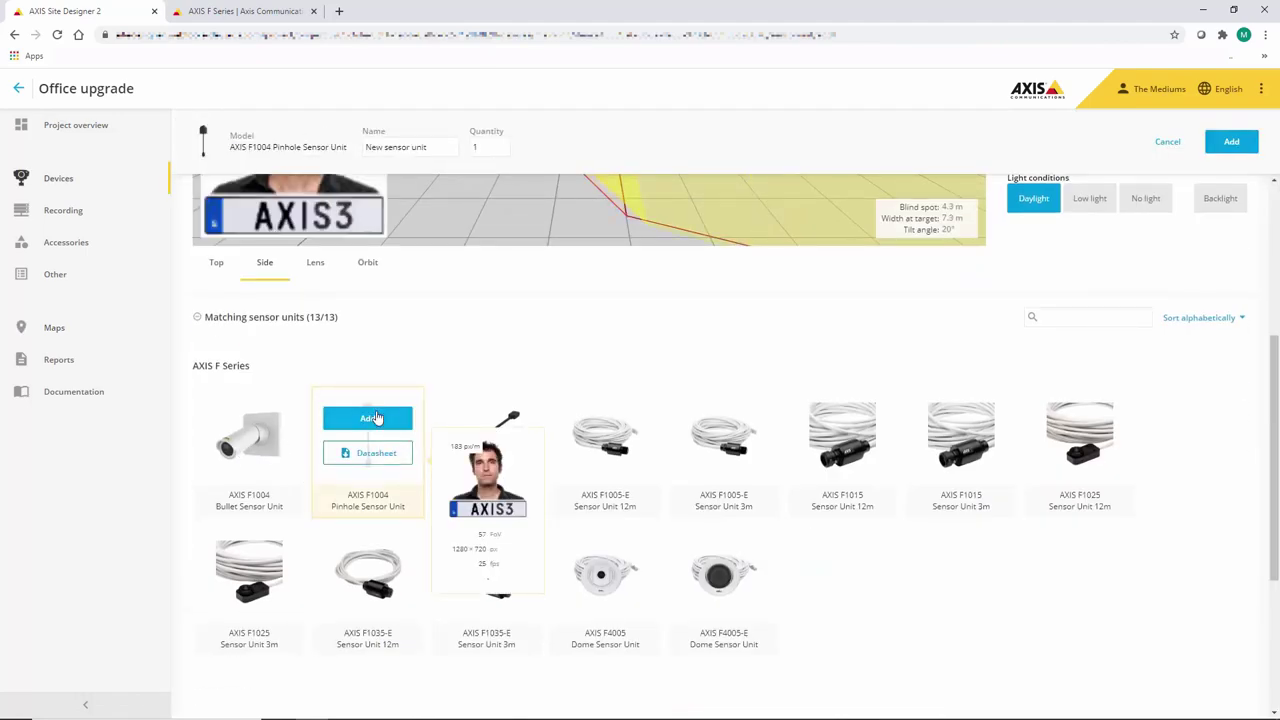
{"action": "left_click", "coordinate": [728, 250]}
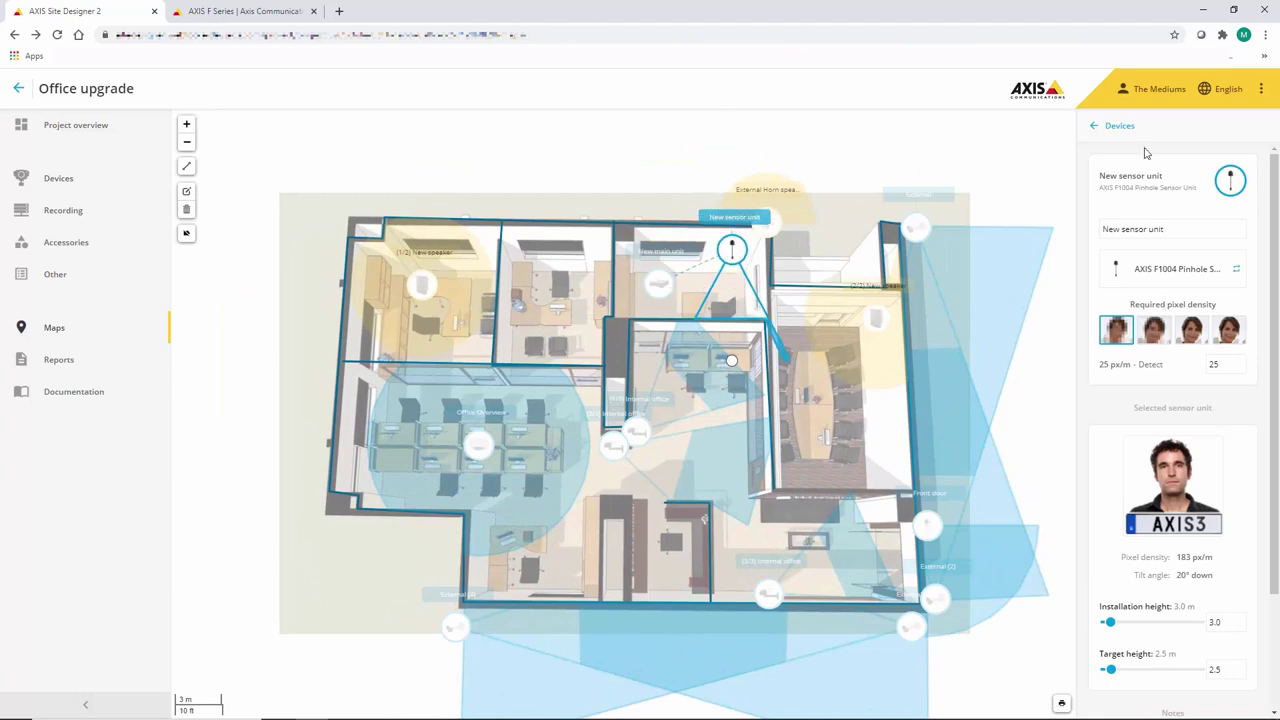
- Drop a second sensor unit beside the main unit and reposition the main unit in its room
{"action": "left_click", "coordinate": [1122, 127]}
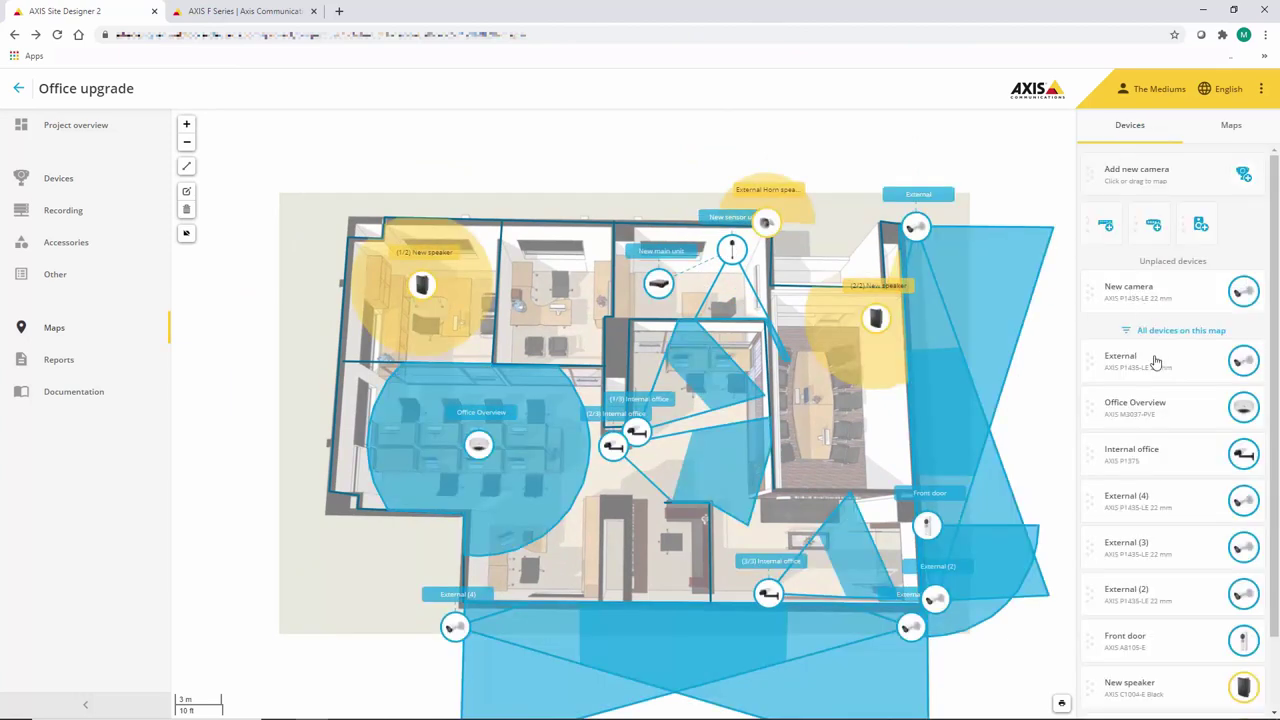
{"action": "scroll", "coordinate": [1162, 378], "scroll_direction": "down", "scroll_amount": 2}
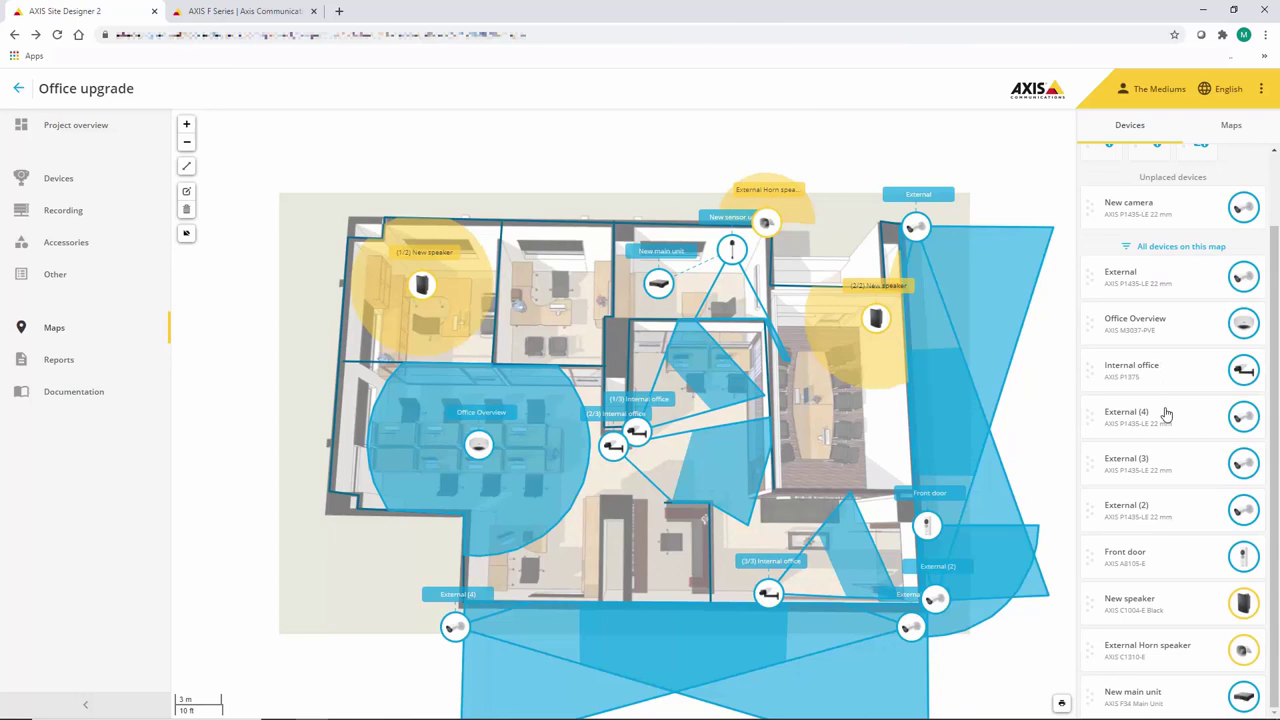
{"action": "left_click", "coordinate": [1170, 702]}
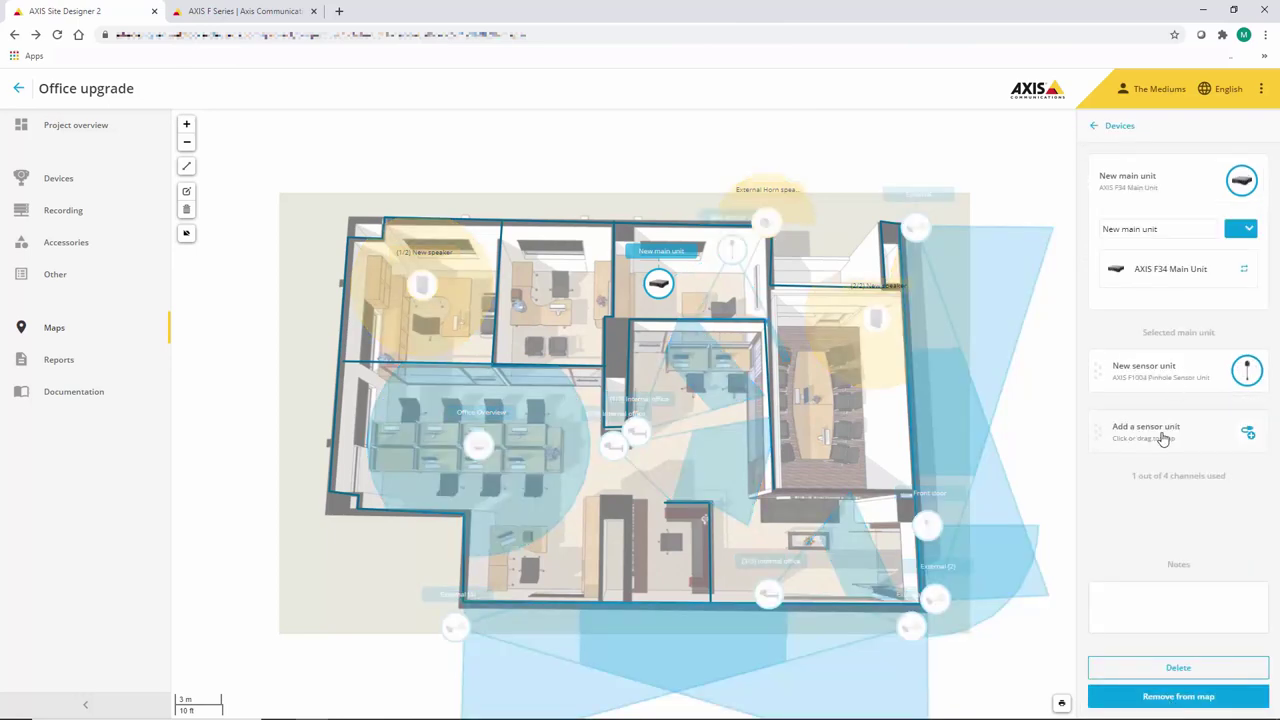
{"action": "left_click_drag", "start_coordinate": [1165, 438], "coordinate": [639, 240]}
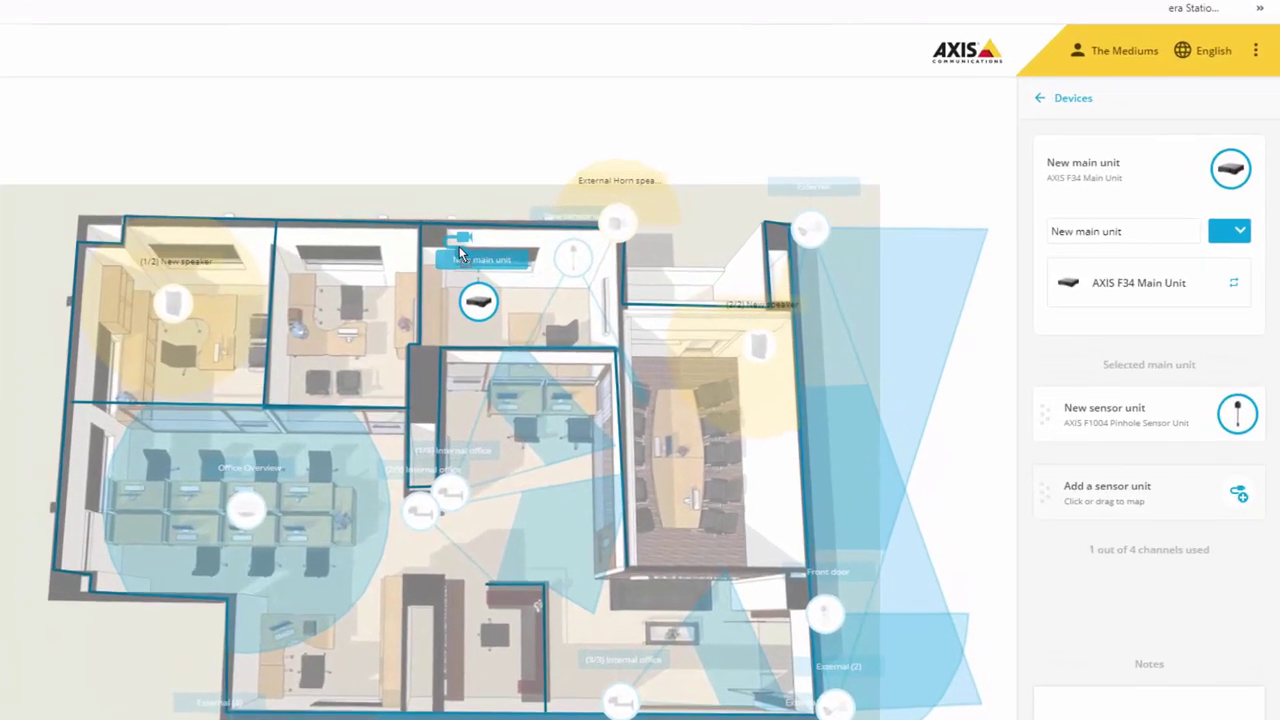
{"action": "left_click_drag", "start_coordinate": [459, 246], "coordinate": [447, 246]}
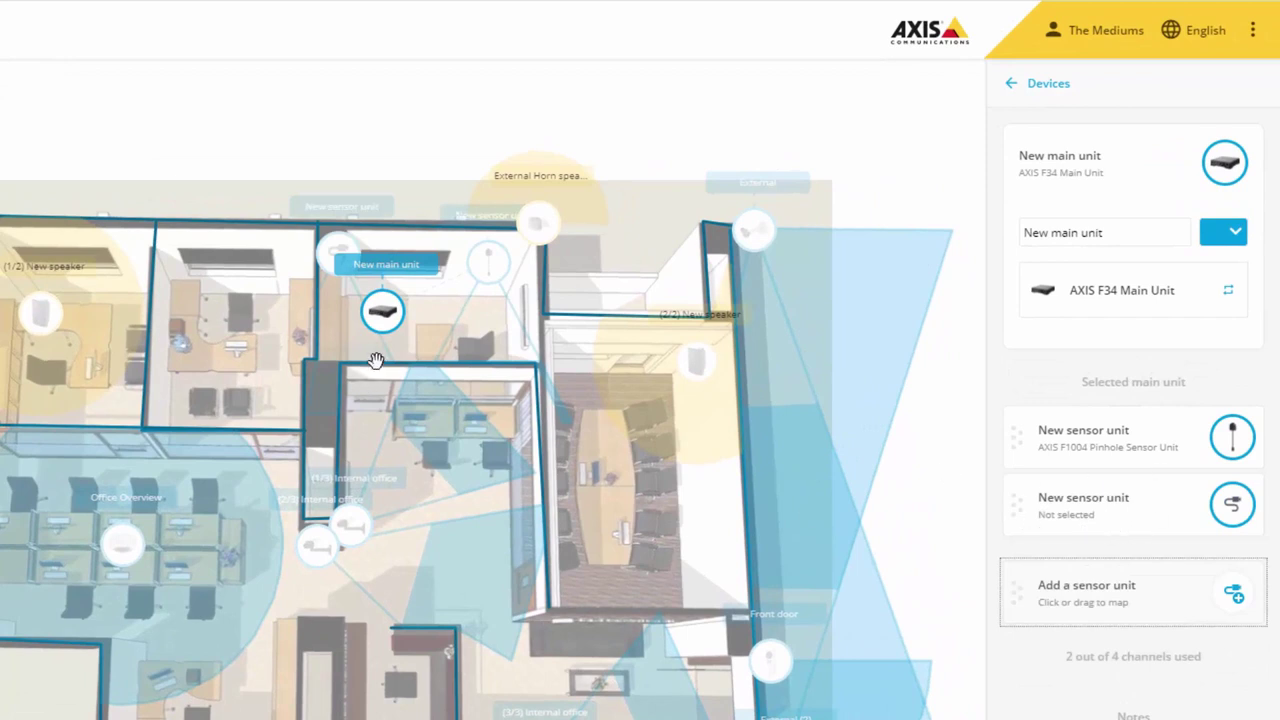
{"action": "left_click_drag", "start_coordinate": [383, 316], "coordinate": [424, 256]}
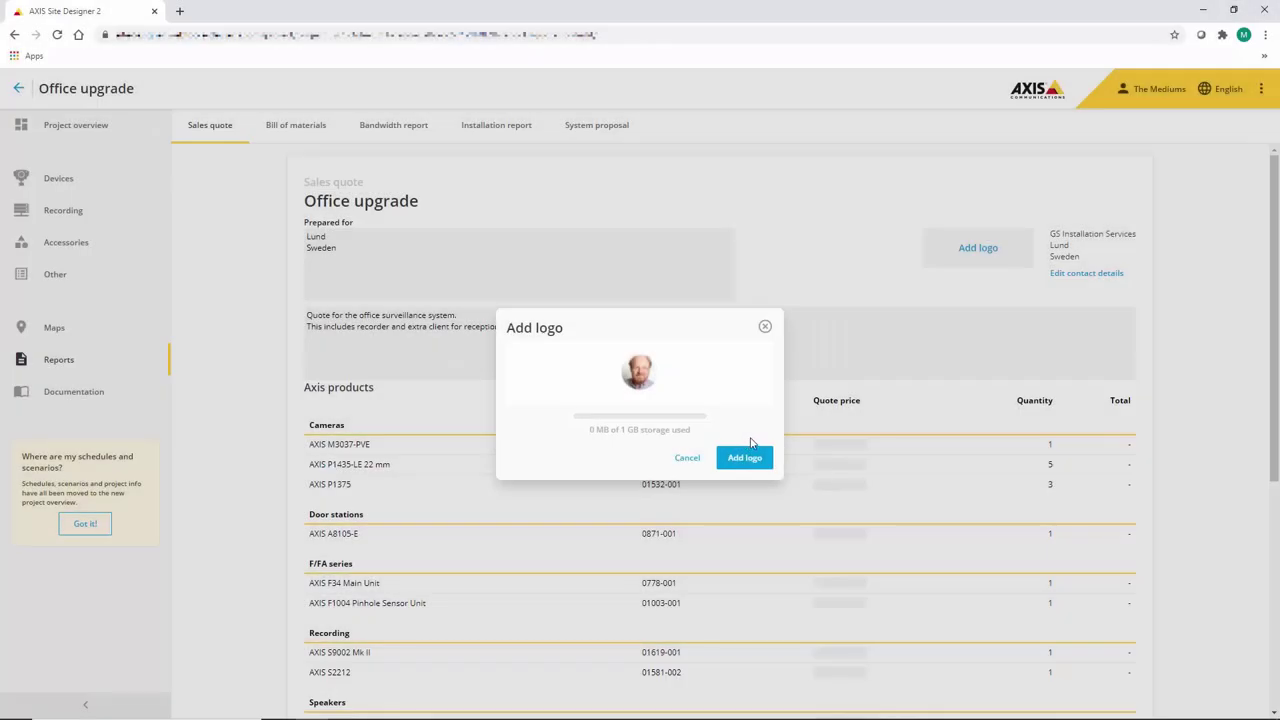
- Confirm adding the chosen logo image to the sales quote
{"action": "left_click", "coordinate": [745, 459]}
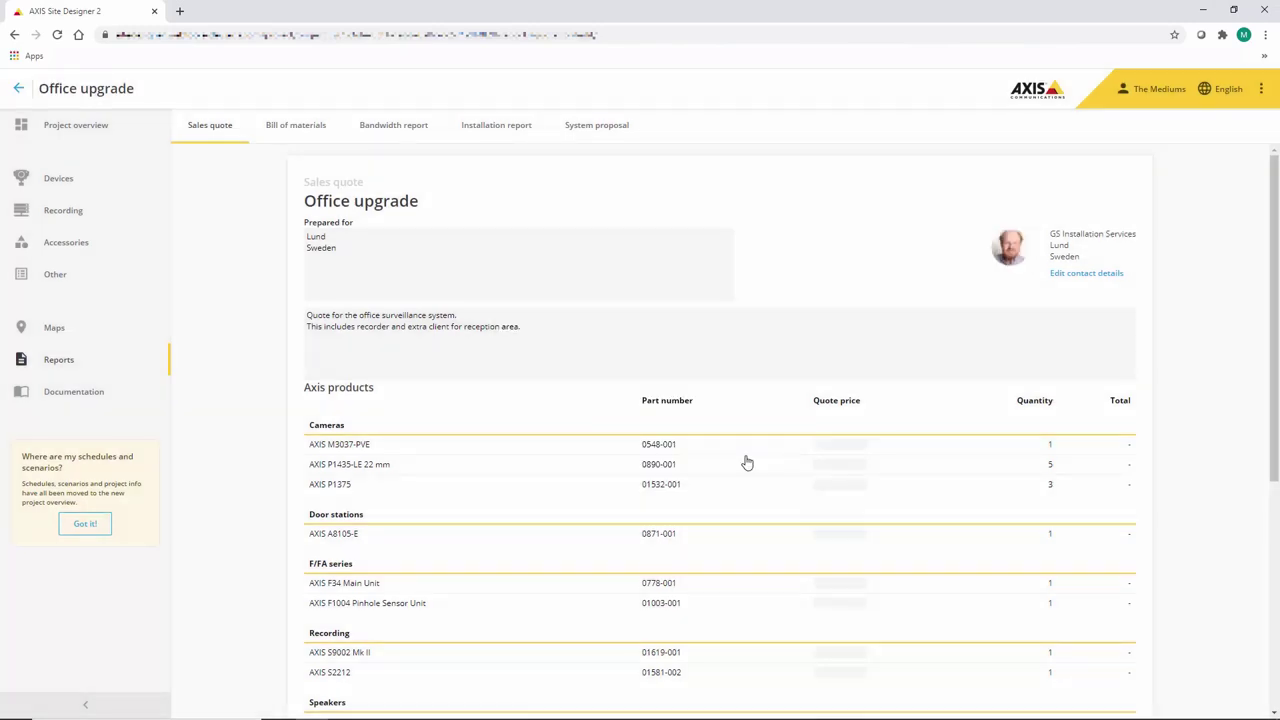
- Go through the Bill of materials, Bandwidth, Installation and System proposal reports
{"action": "left_click", "coordinate": [299, 137]}
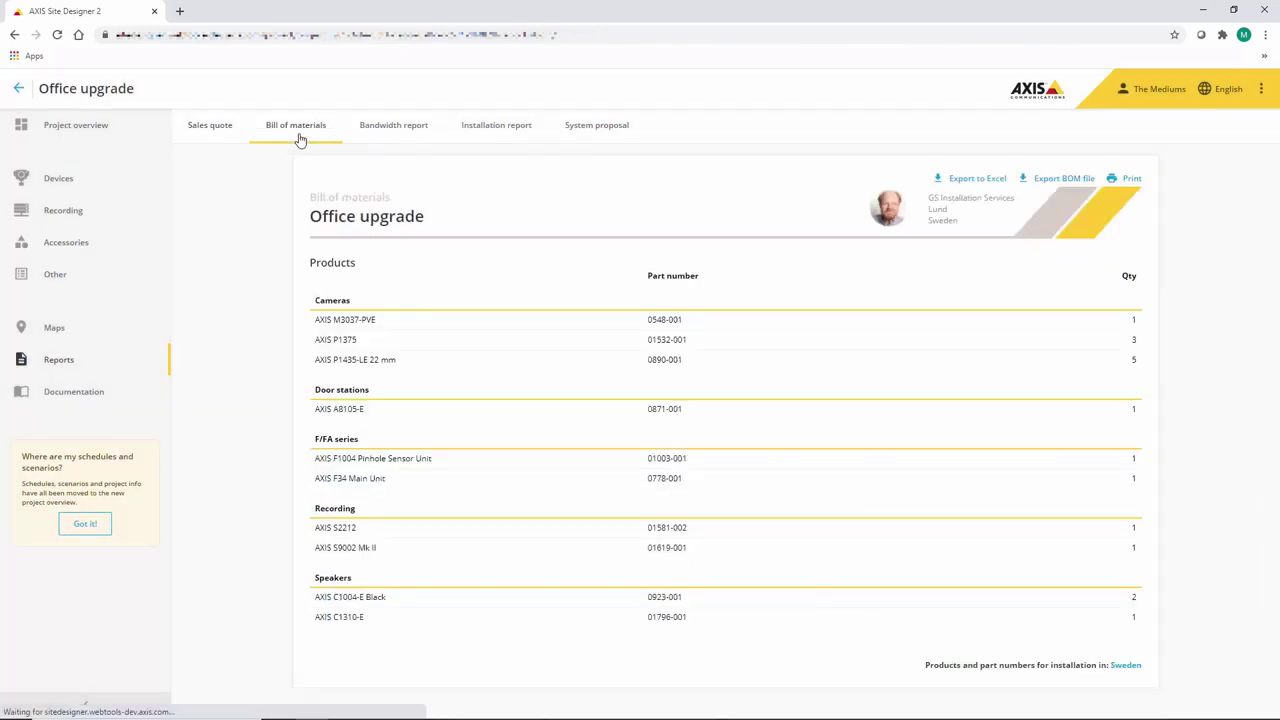
{"action": "left_click", "coordinate": [409, 131]}
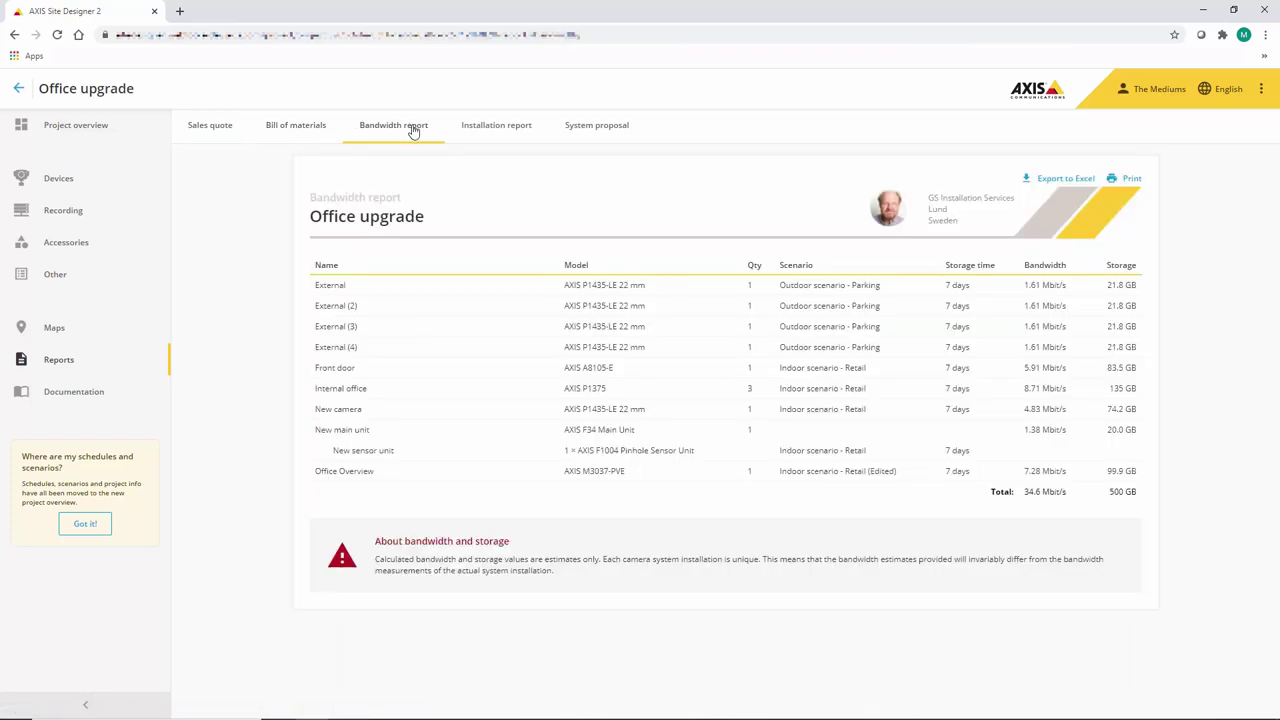
{"action": "left_click", "coordinate": [507, 132]}
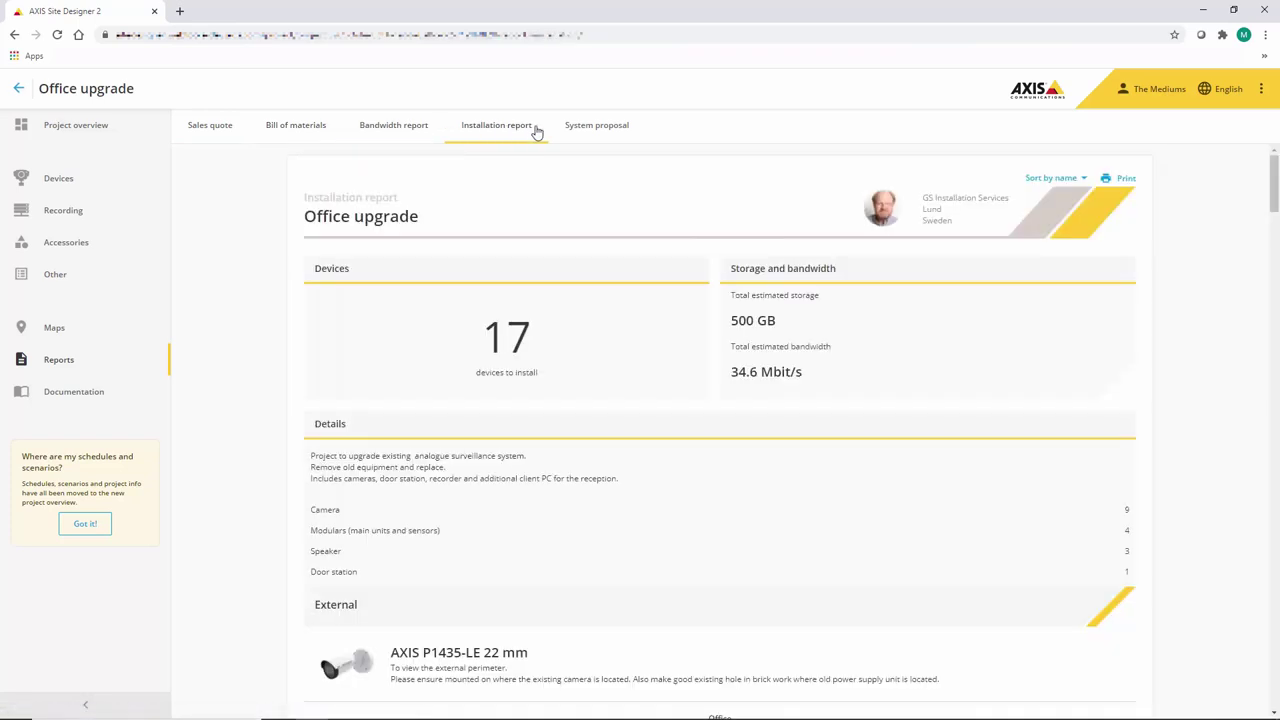
{"action": "left_click", "coordinate": [597, 132]}
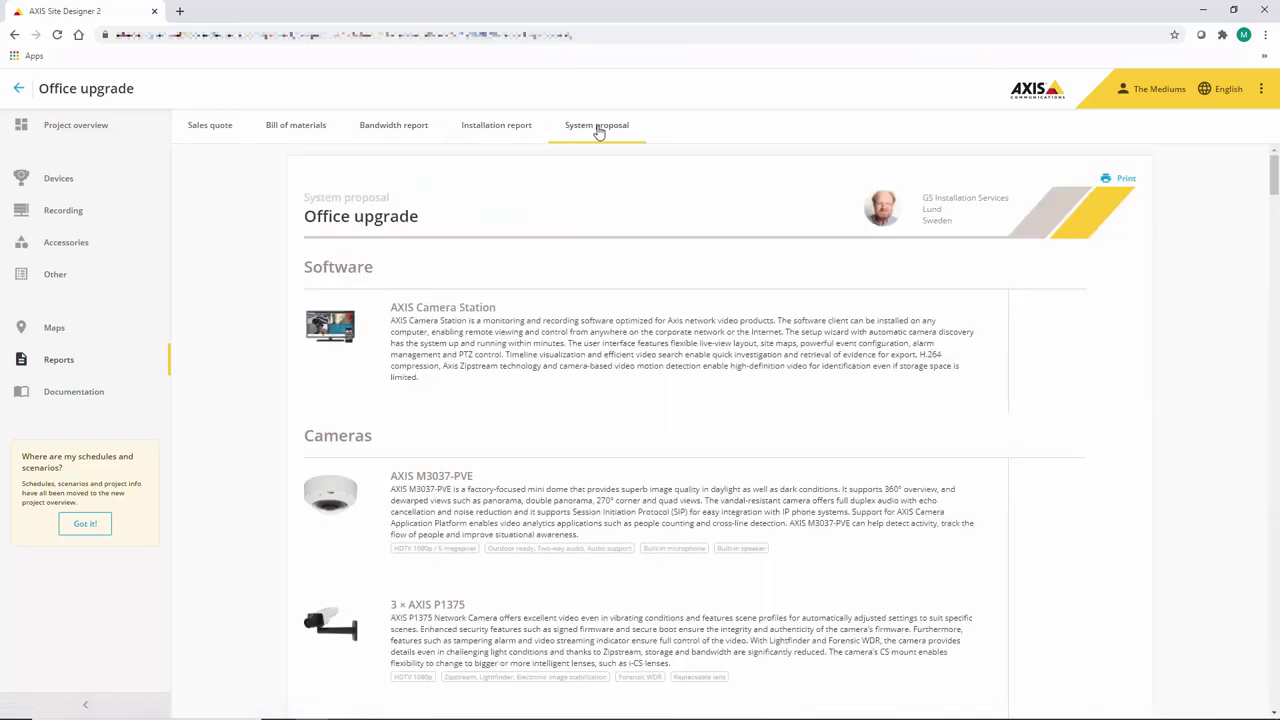